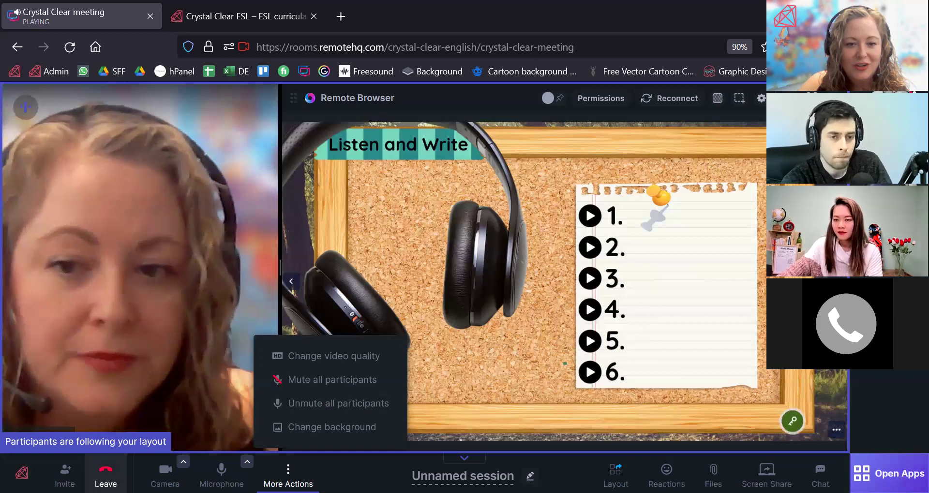
Step: End the meeting session for everyone and dismiss the feedback form without submitting it
{"action": "left_click", "coordinate": [105, 477]}
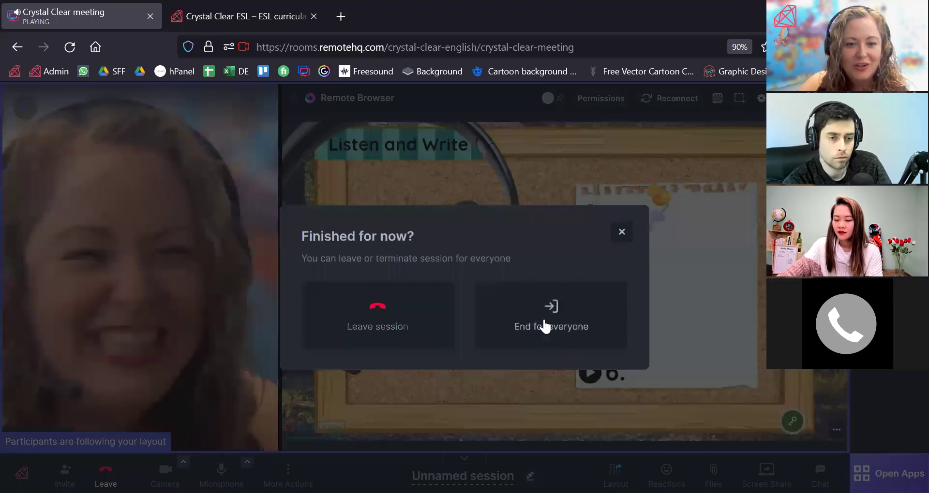
{"action": "left_click", "coordinate": [516, 303]}
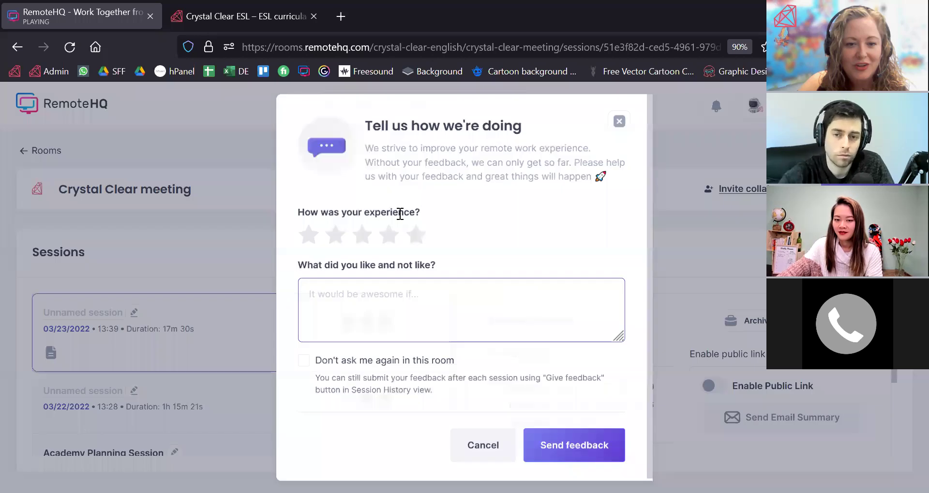
{"action": "left_click", "coordinate": [479, 303]}
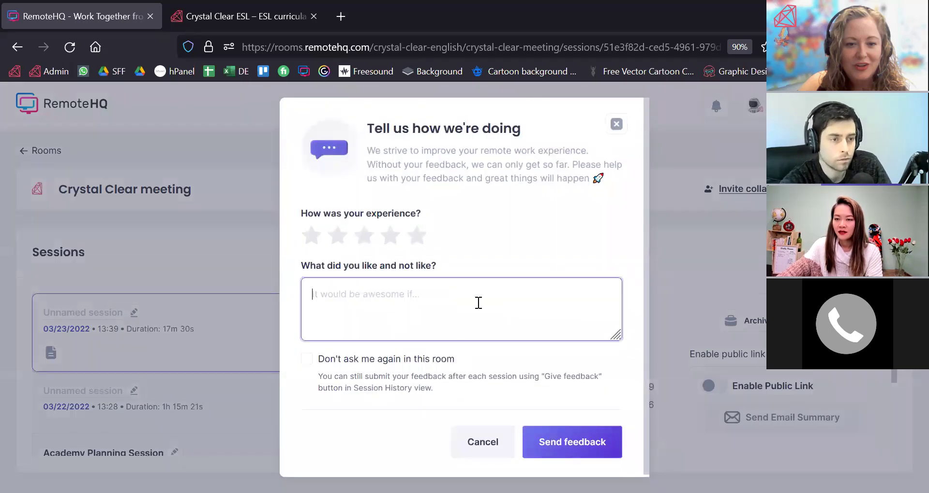
{"action": "left_click", "coordinate": [617, 124]}
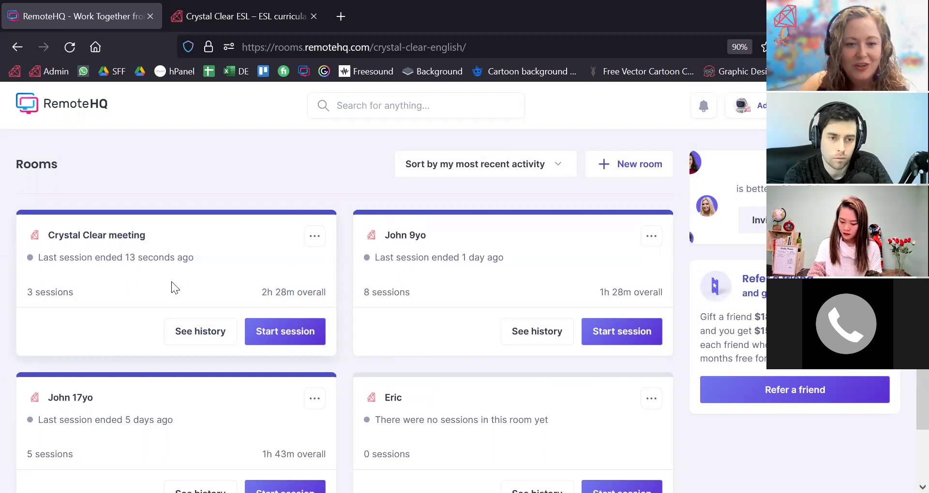
Step: Open the Crystal Clear meeting room's settings and review its general options and its session access options
{"action": "left_click", "coordinate": [314, 236]}
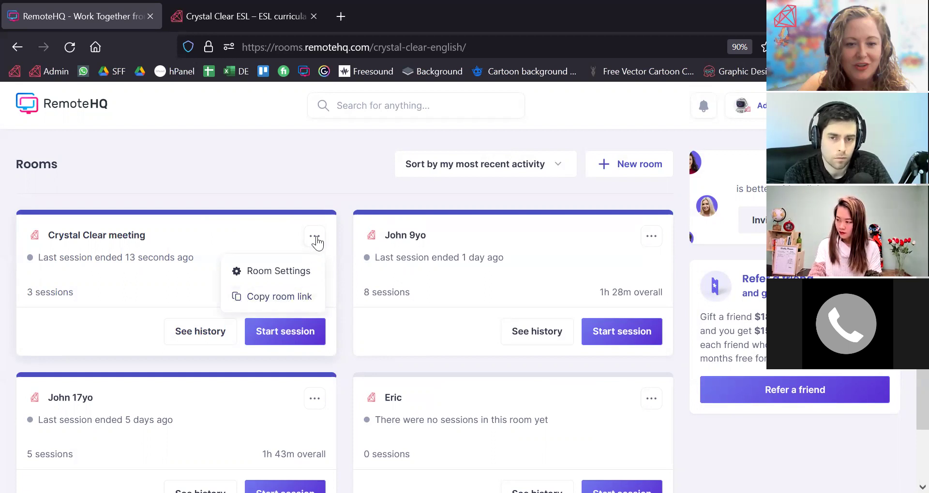
{"action": "left_click", "coordinate": [301, 296]}
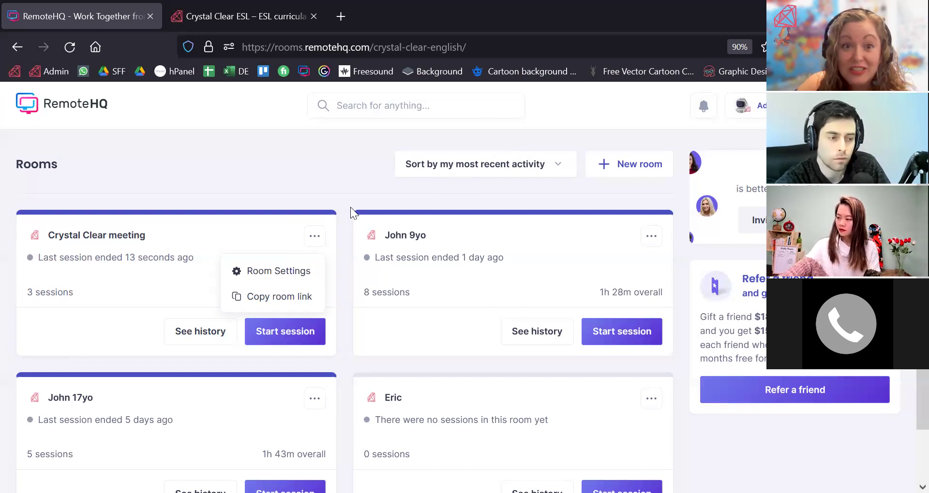
{"action": "left_click", "coordinate": [292, 271]}
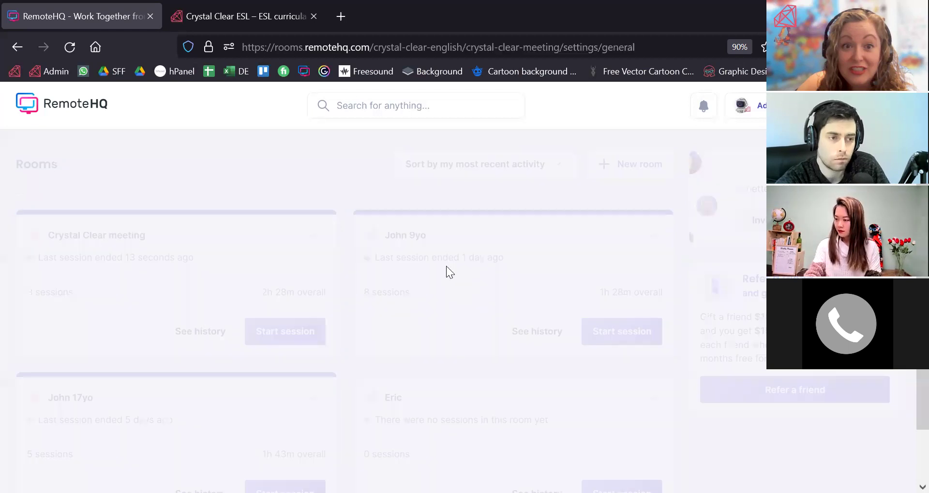
{"action": "scroll", "coordinate": [486, 263], "scroll_direction": "down", "scroll_amount": 5}
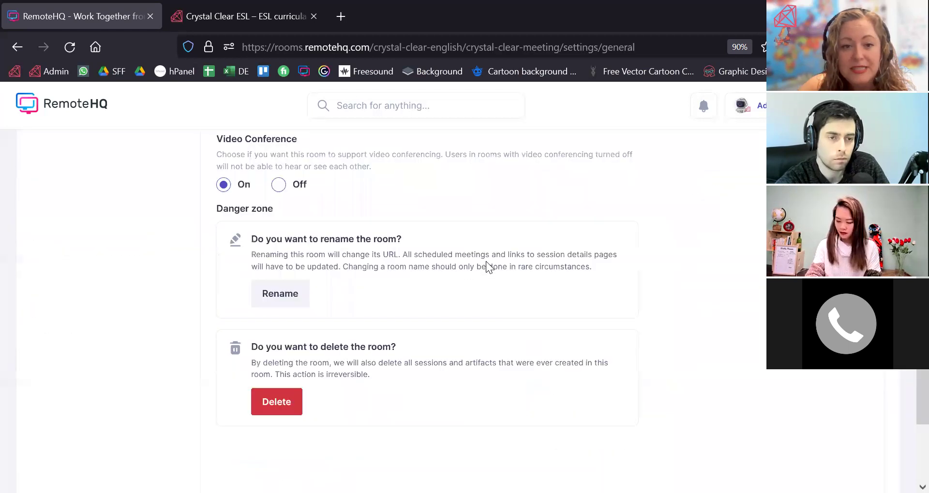
{"action": "scroll", "coordinate": [487, 264], "scroll_direction": "down", "scroll_amount": 1}
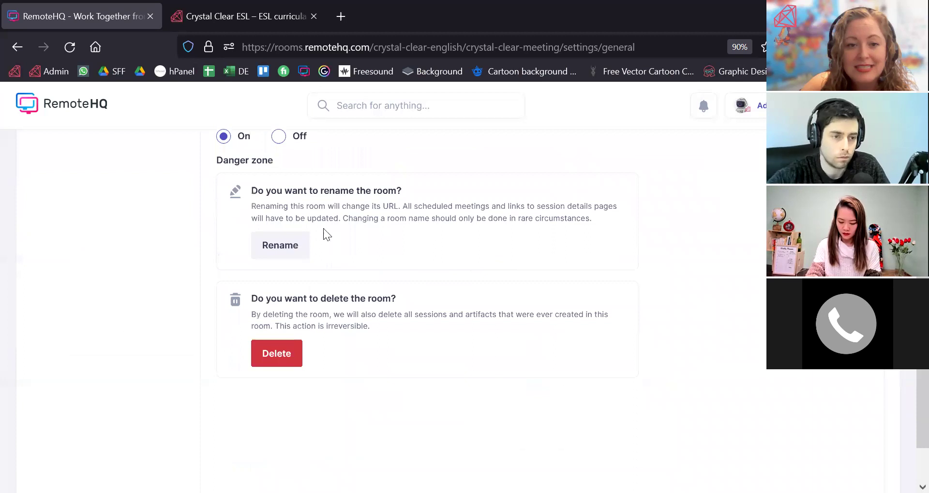
{"action": "scroll", "coordinate": [415, 208], "scroll_direction": "up", "scroll_amount": 5}
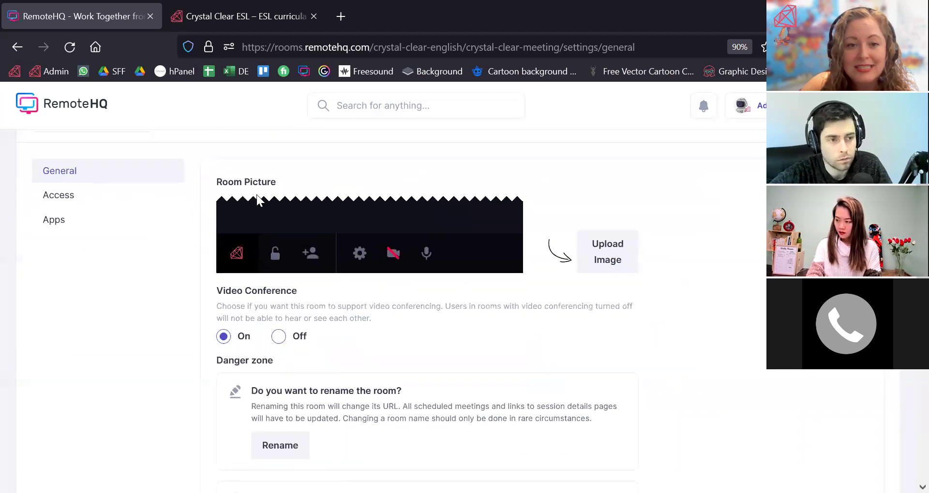
{"action": "left_click", "coordinate": [62, 193]}
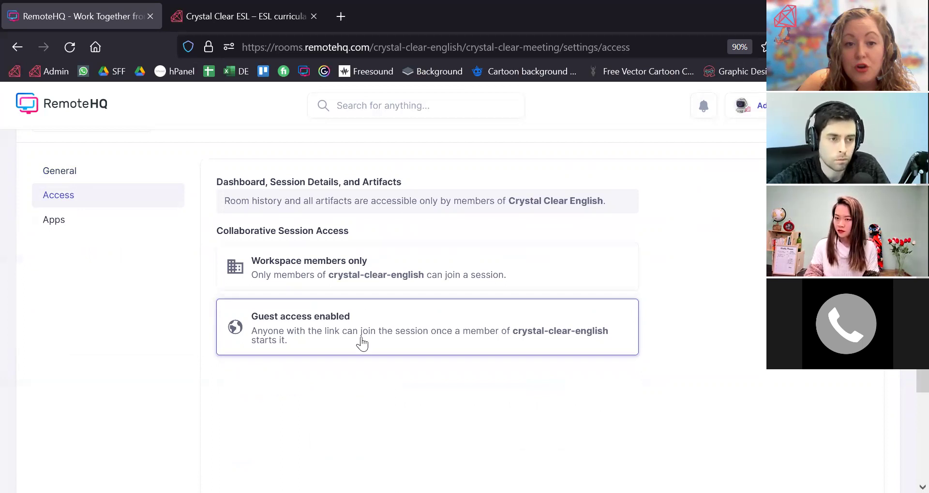
Step: Review the room's Remote Browser app settings, including the list of available browser locations
{"action": "left_click", "coordinate": [83, 226]}
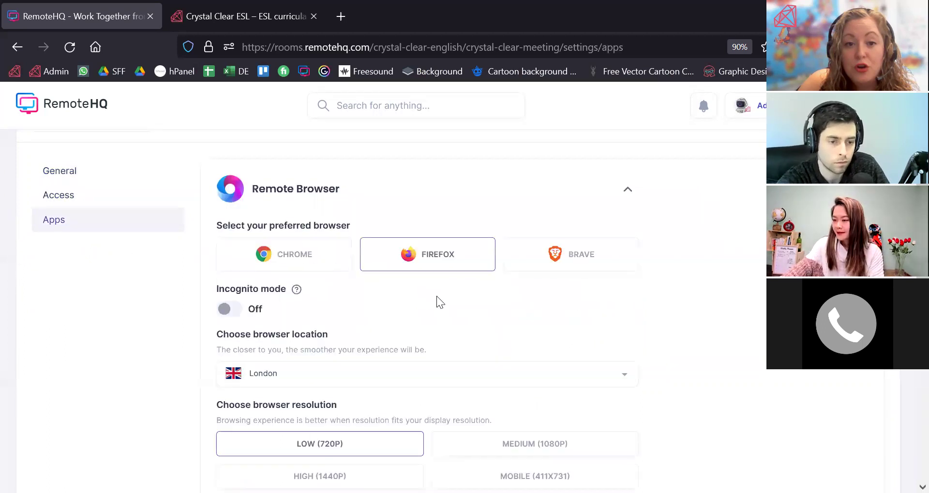
{"action": "scroll", "coordinate": [535, 325], "scroll_direction": "down", "scroll_amount": 2}
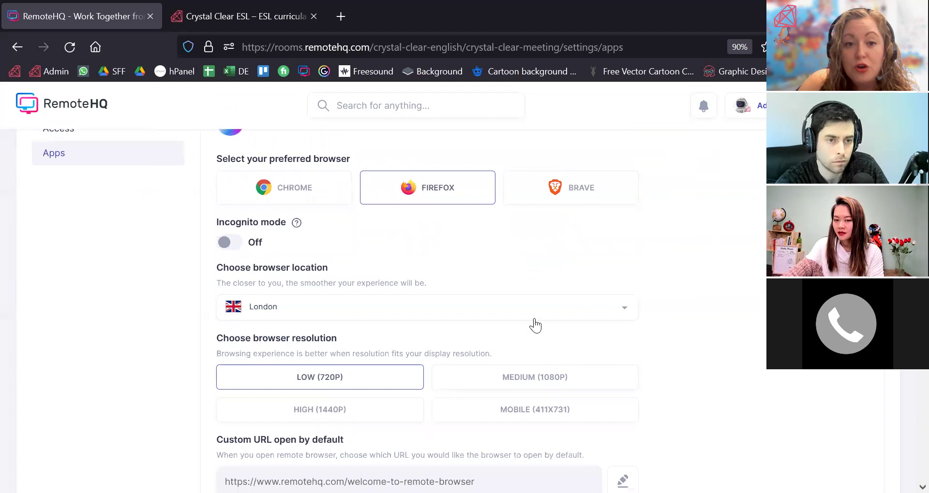
{"action": "scroll", "coordinate": [540, 322], "scroll_direction": "down", "scroll_amount": 2}
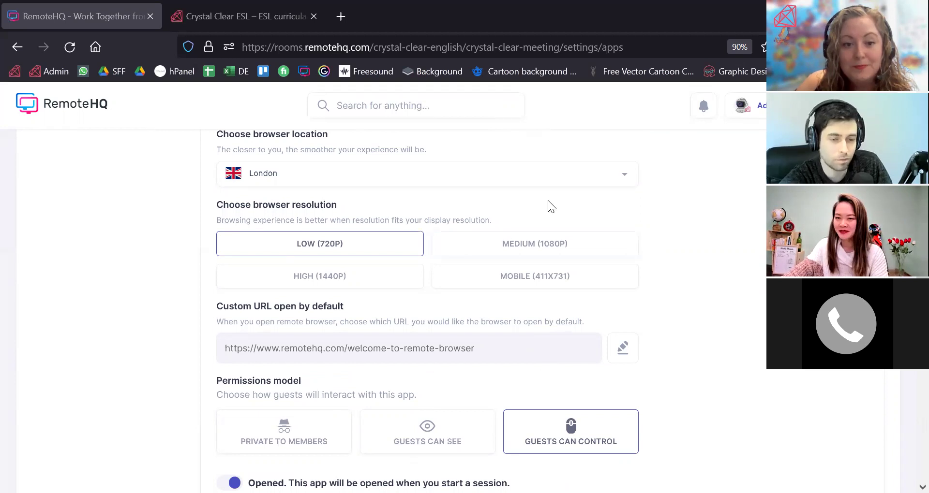
{"action": "scroll", "coordinate": [731, 219], "scroll_direction": "up", "scroll_amount": 6}
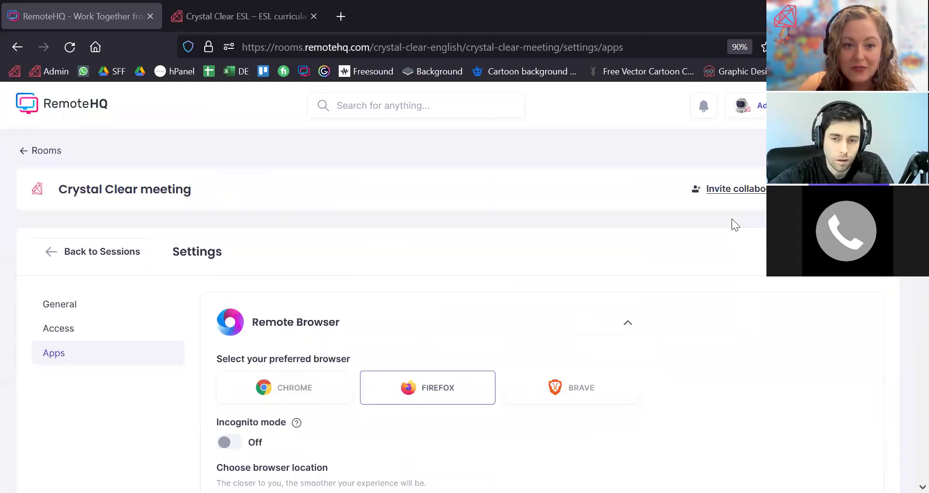
{"action": "scroll", "coordinate": [731, 222], "scroll_direction": "down", "scroll_amount": 5}
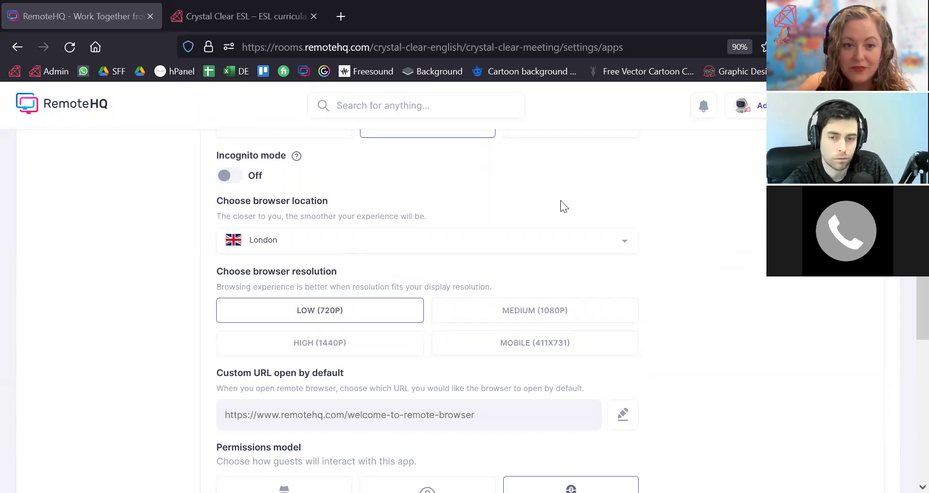
{"action": "left_click", "coordinate": [630, 249]}
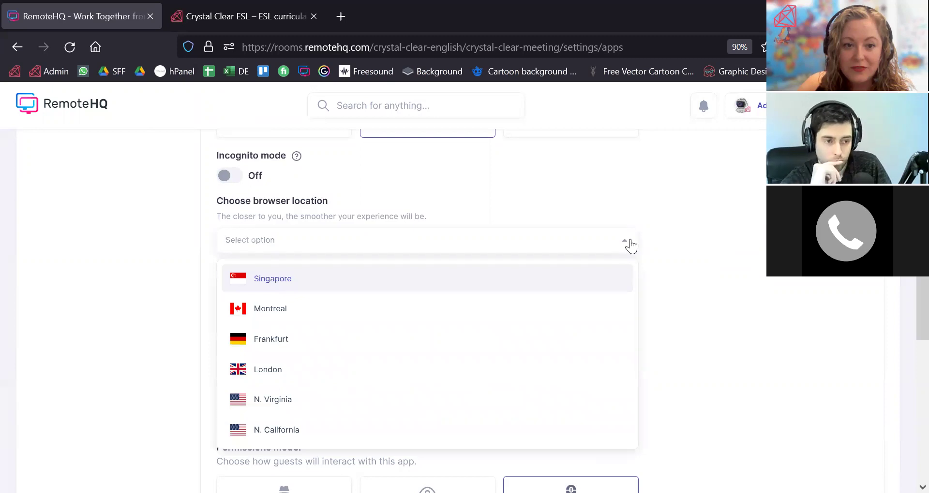
{"action": "left_click", "coordinate": [629, 244]}
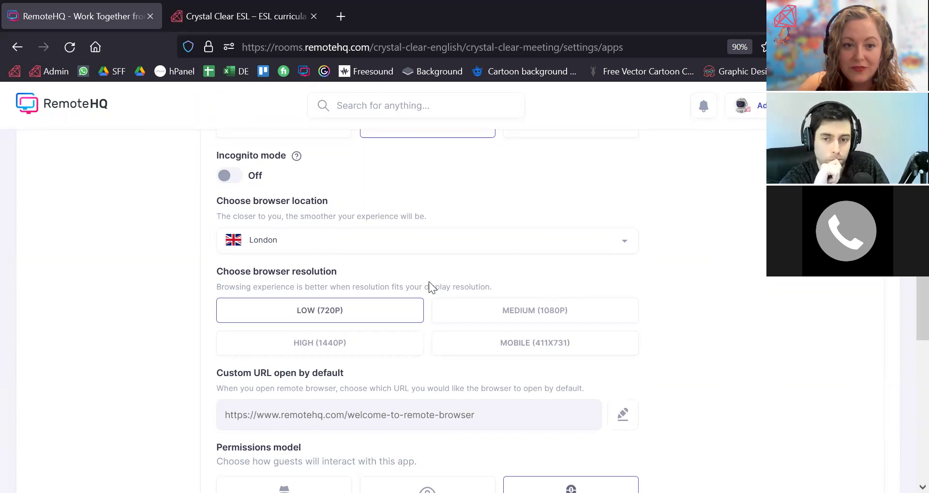
Step: Examine how the Remote Browser's default custom URL is edited, cancel the edit, and look over the other configurable apps
{"action": "scroll", "coordinate": [441, 308], "scroll_direction": "down", "scroll_amount": 2}
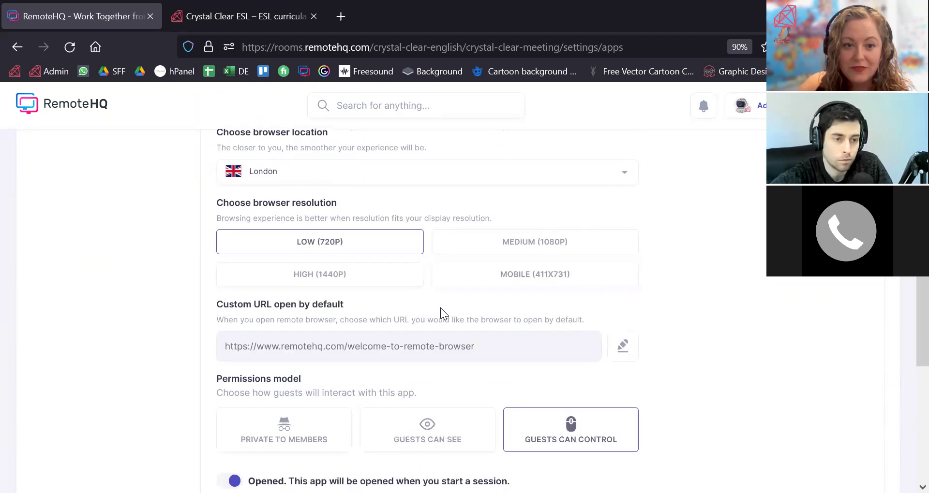
{"action": "scroll", "coordinate": [440, 308], "scroll_direction": "down", "scroll_amount": 2}
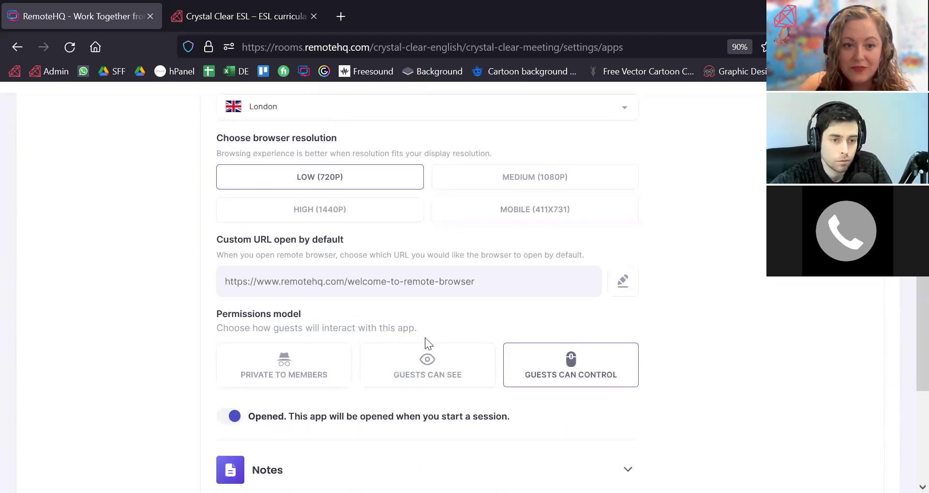
{"action": "left_click", "coordinate": [622, 281]}
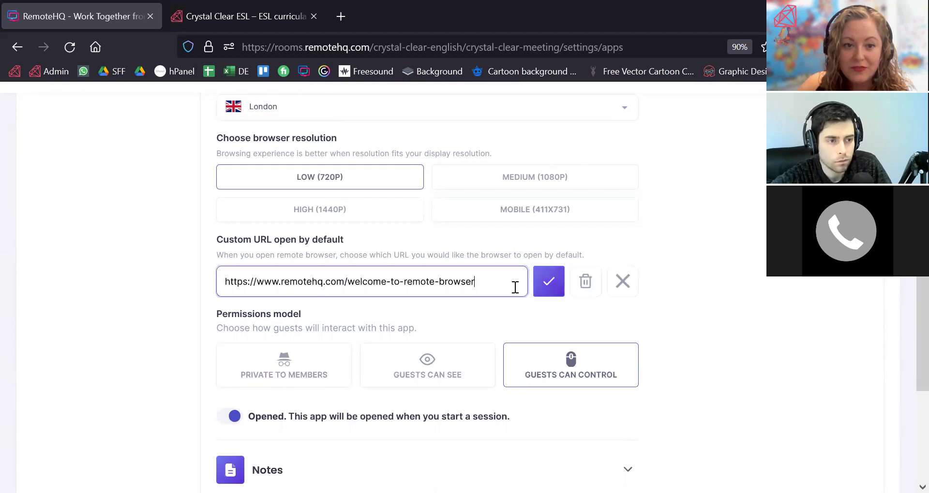
{"action": "left_click_drag", "start_coordinate": [510, 284], "coordinate": [216, 303]}
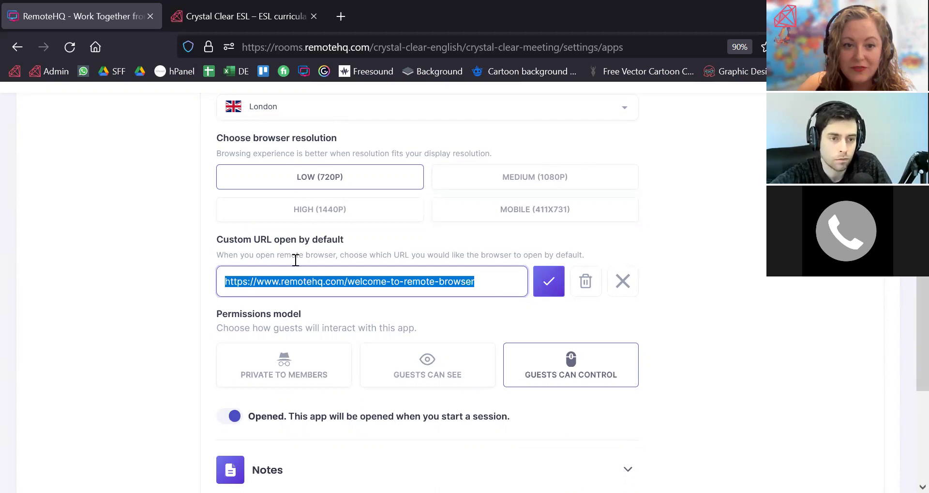
{"action": "left_click", "coordinate": [623, 281]}
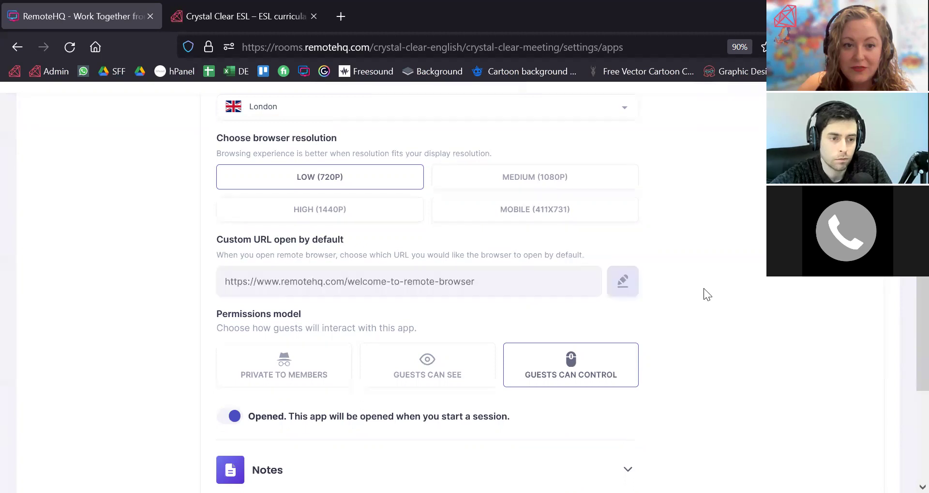
{"action": "scroll", "coordinate": [704, 289], "scroll_direction": "down", "scroll_amount": 5}
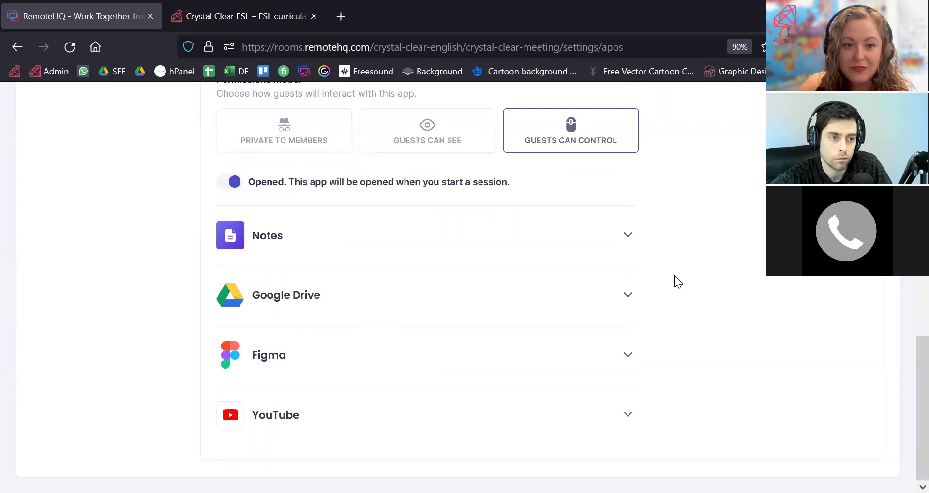
{"action": "scroll", "coordinate": [674, 277], "scroll_direction": "up", "scroll_amount": 2}
{"action": "scroll", "coordinate": [670, 277], "scroll_direction": "up", "scroll_amount": 4}
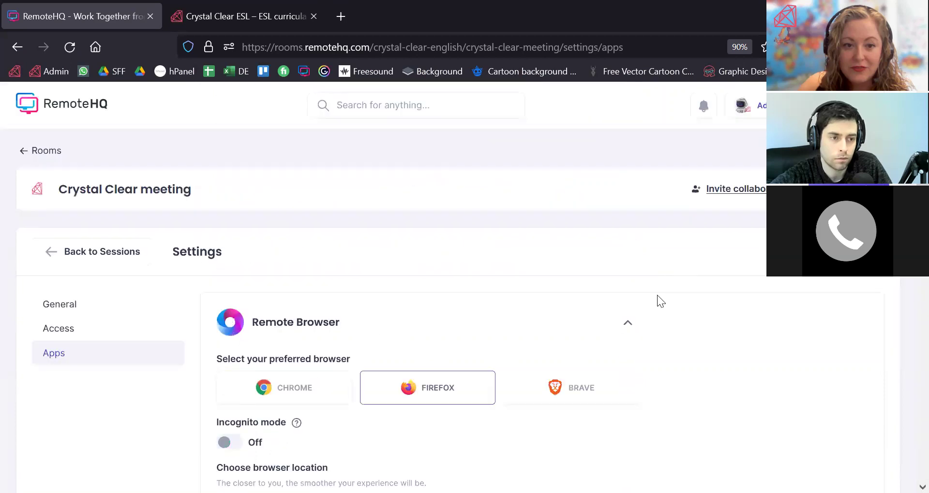
Step: Return to the room's session history and look over the preview of the most recent session
{"action": "left_click", "coordinate": [112, 267]}
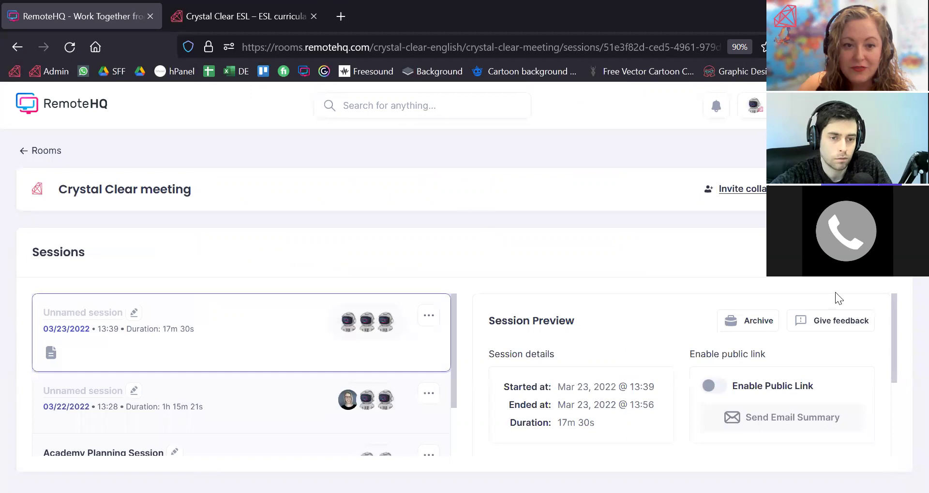
{"action": "scroll", "coordinate": [835, 310], "scroll_direction": "down", "scroll_amount": 3}
{"action": "scroll", "coordinate": [818, 331], "scroll_direction": "up", "scroll_amount": 3}
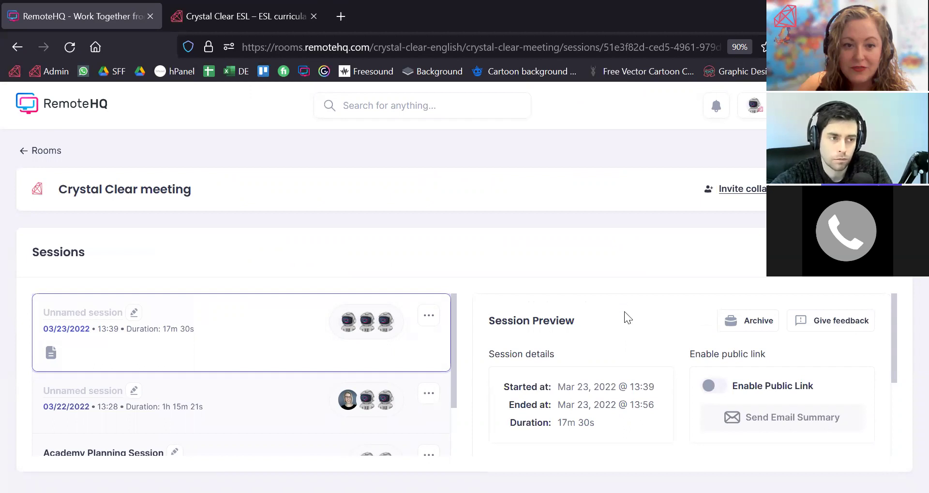
Step: Enable and copy the public link for the 03/23/2022 session, and return to the rooms overview
{"action": "left_click", "coordinate": [712, 387]}
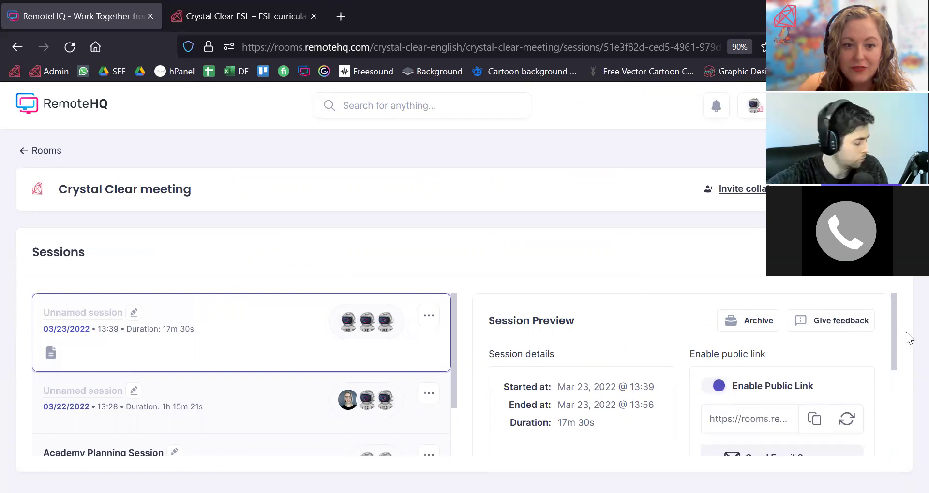
{"action": "scroll", "coordinate": [895, 351], "scroll_direction": "down", "scroll_amount": 1}
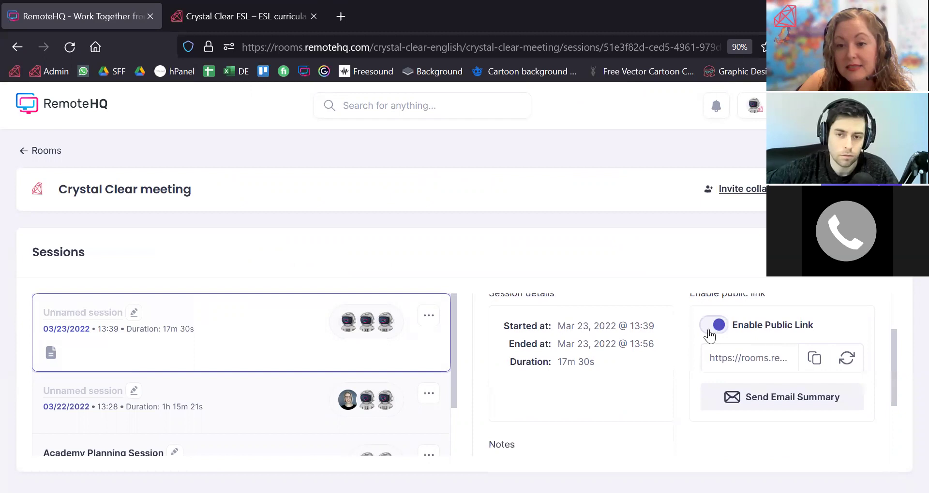
{"action": "left_click", "coordinate": [815, 359]}
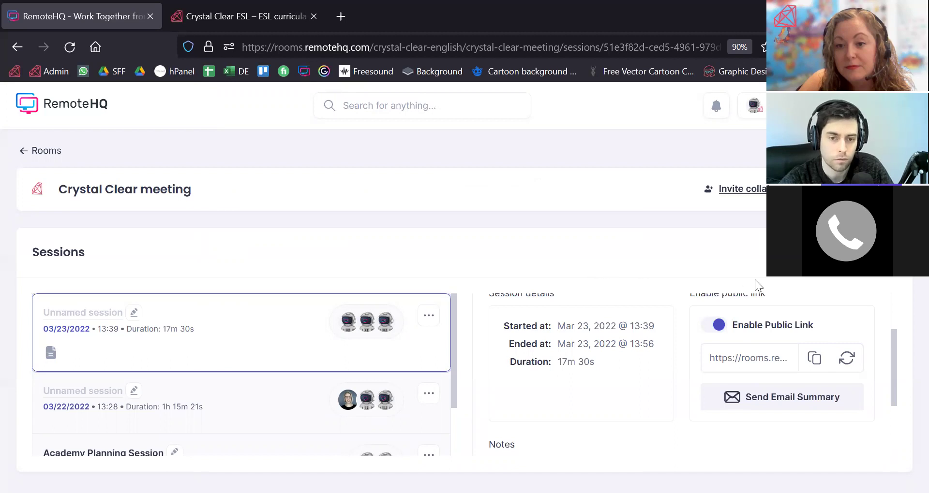
{"action": "left_click", "coordinate": [40, 150]}
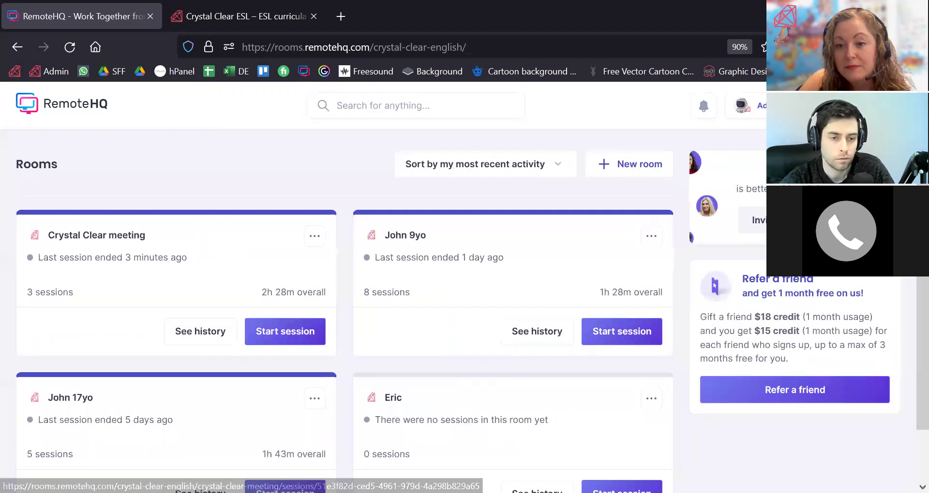